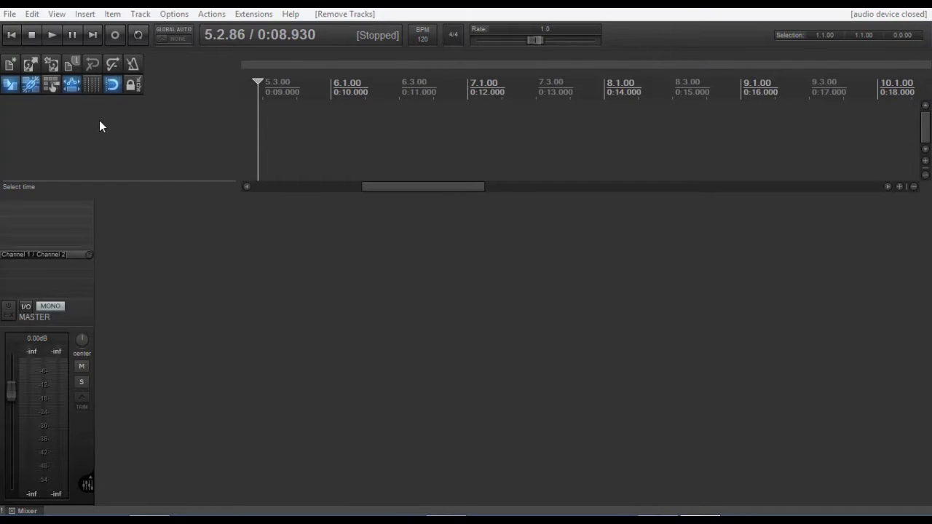
Add a new track and keep Microphone (USB Audio CODEC) as the input device in Device preferences.
{"action": "double_click", "coordinate": [103, 120]}
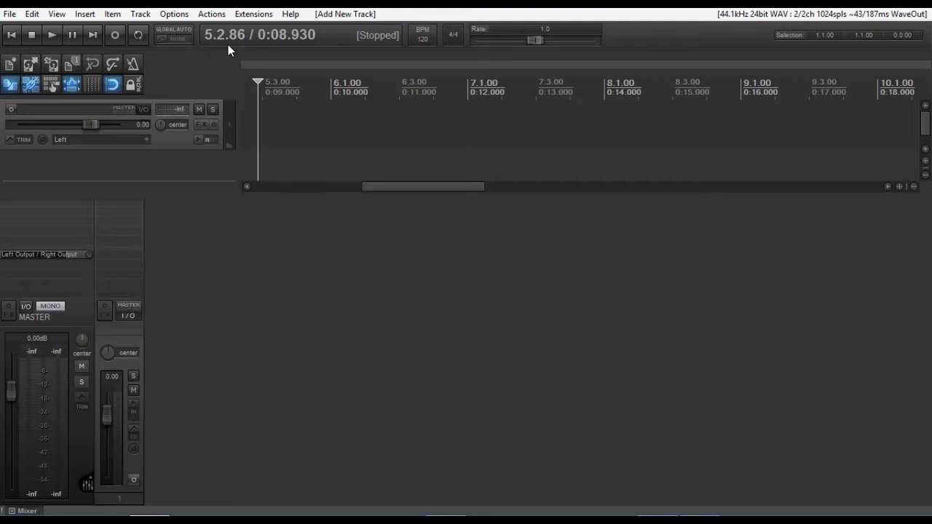
{"action": "left_click", "coordinate": [174, 14]}
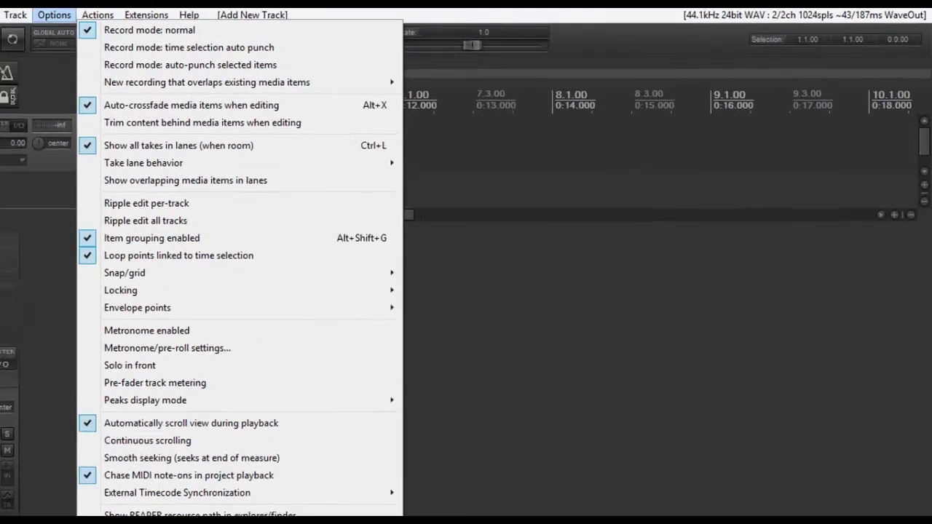
{"action": "left_click", "coordinate": [240, 506]}
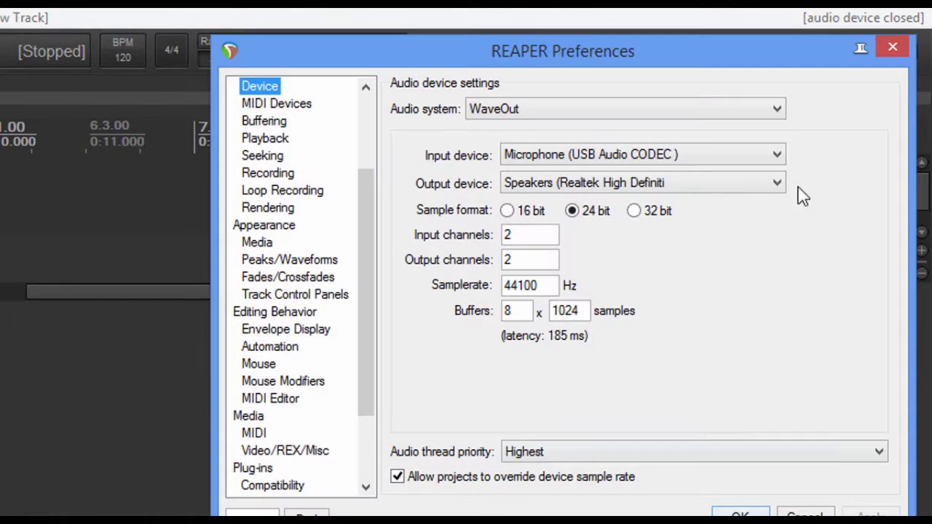
{"action": "left_click", "coordinate": [695, 166]}
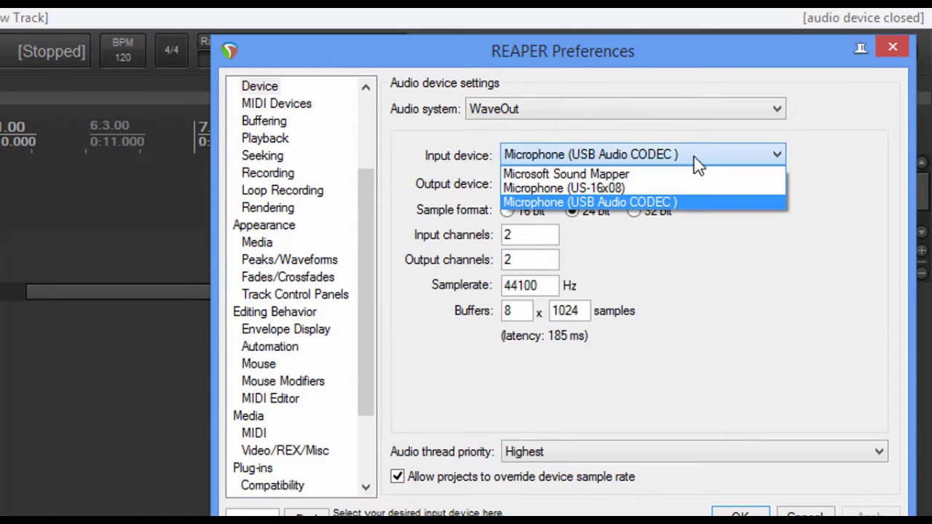
{"action": "left_click", "coordinate": [635, 202]}
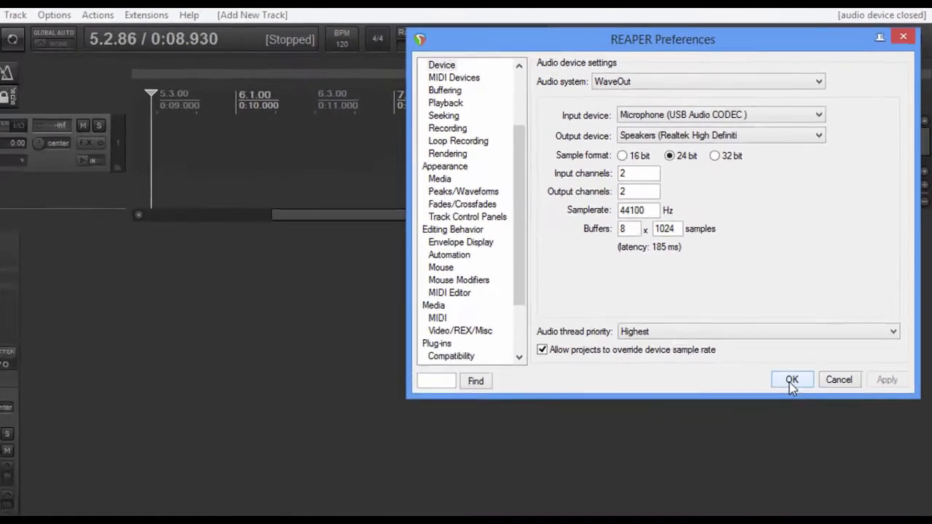
{"action": "left_click", "coordinate": [740, 515]}
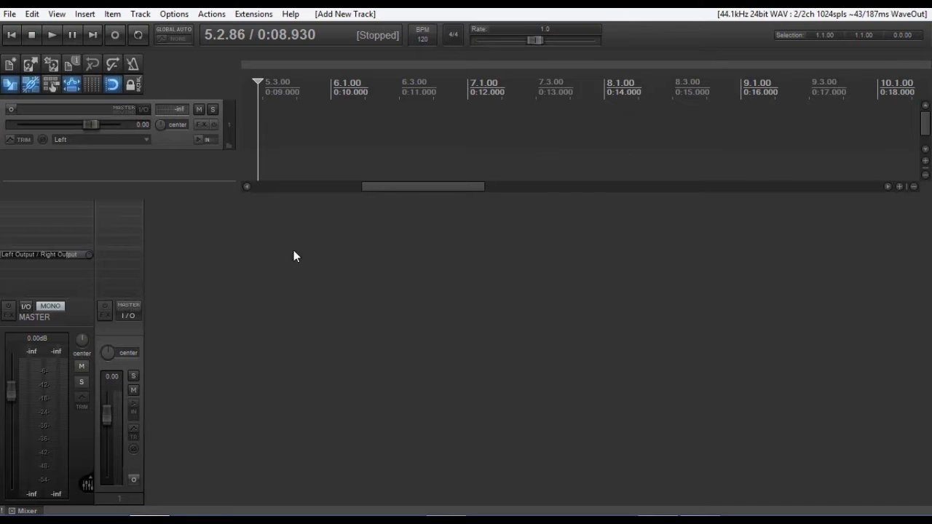
Arm track 1 for recording and add JS: VU Meter (Summed) from the recently used plugins.
{"action": "left_click", "coordinate": [11, 111]}
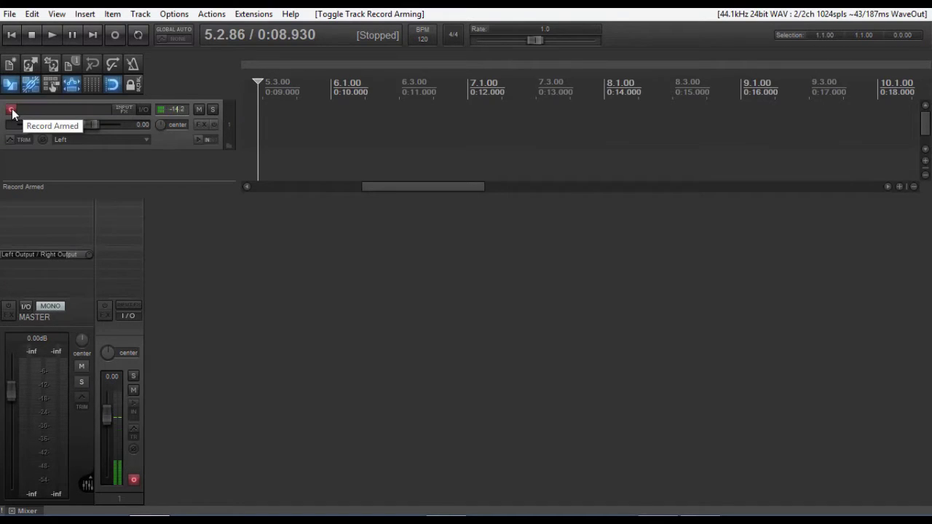
{"action": "double_click", "coordinate": [119, 205]}
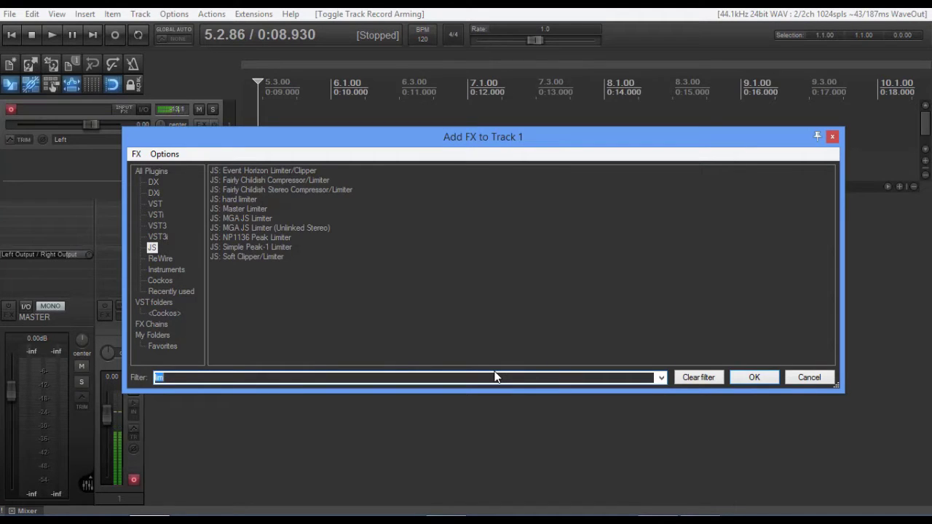
{"action": "key", "text": "BackSpace"}
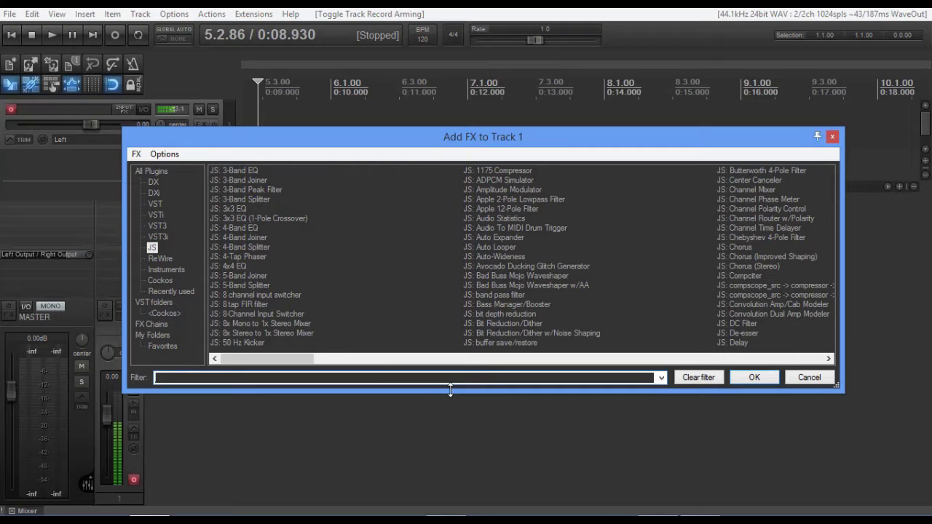
{"action": "left_click", "coordinate": [164, 291]}
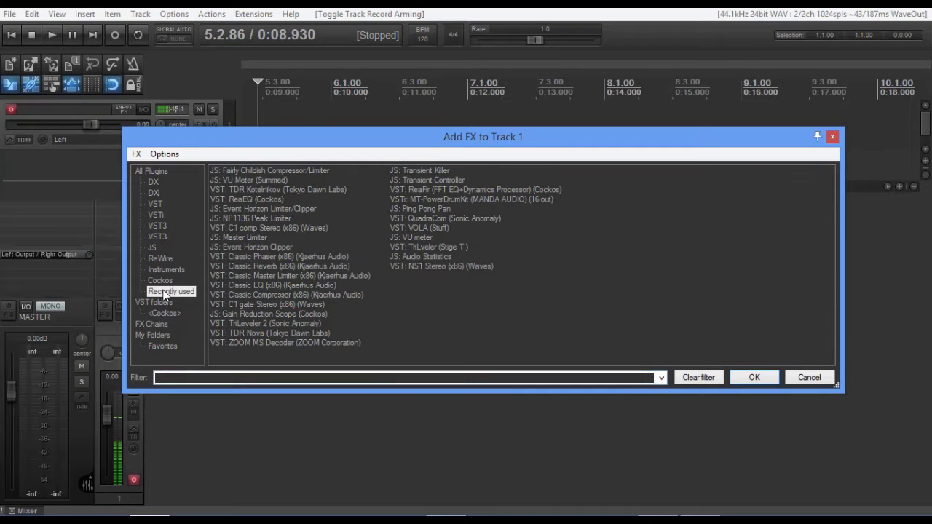
{"action": "double_click", "coordinate": [241, 182]}
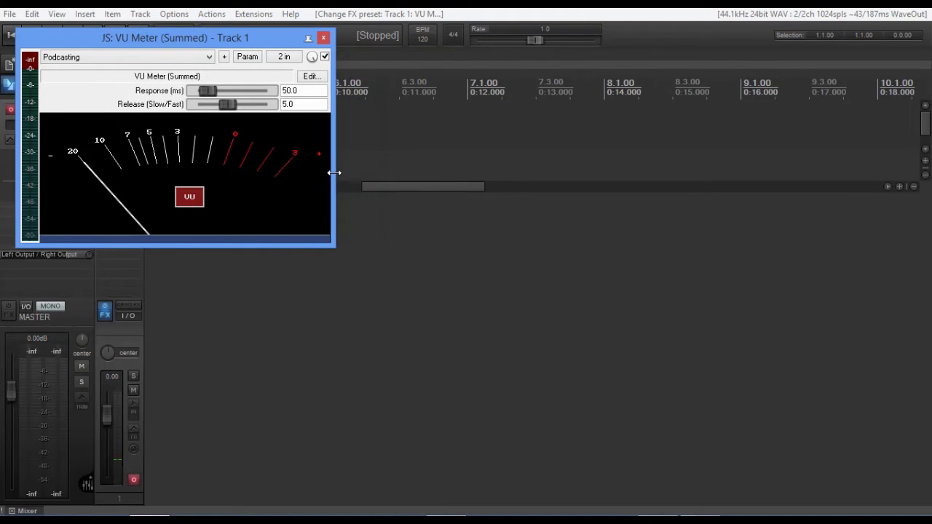
{"action": "left_click_drag", "start_coordinate": [232, 44], "coordinate": [500, 227]}
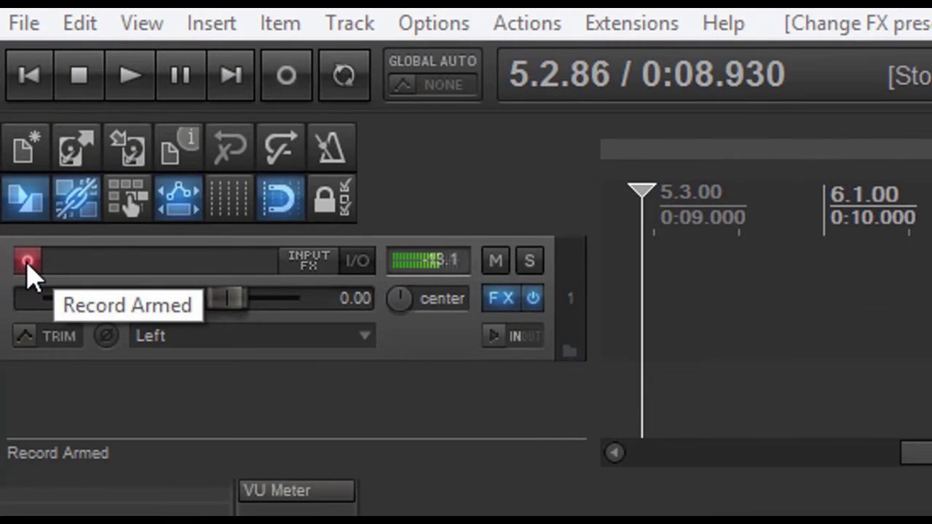
Turn on Monitor Input for track 1 and reset the VU meter's peak readout.
{"action": "right_click", "coordinate": [27, 272]}
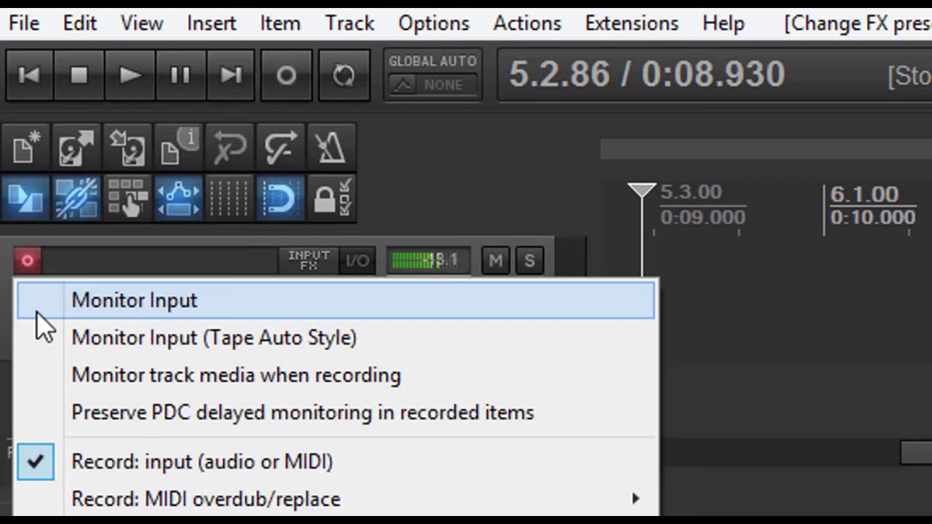
{"action": "left_click", "coordinate": [36, 302]}
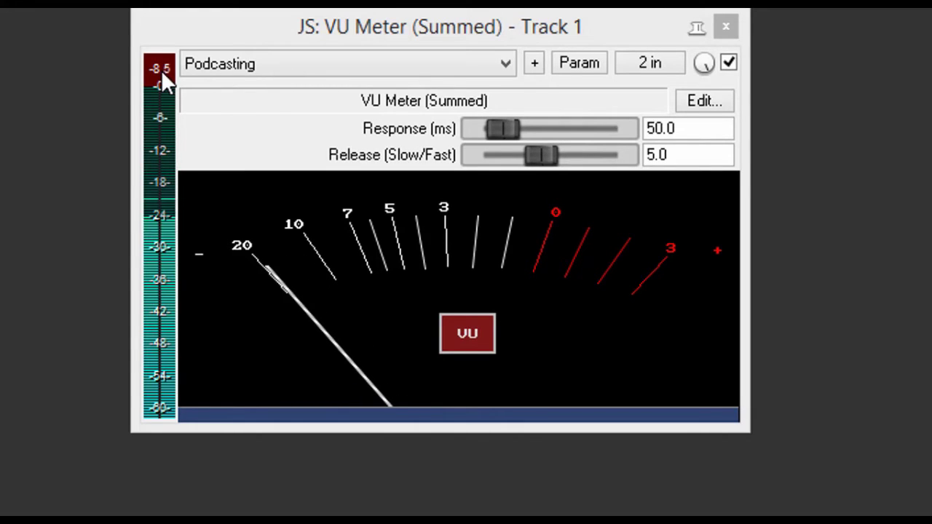
{"action": "left_click", "coordinate": [162, 72]}
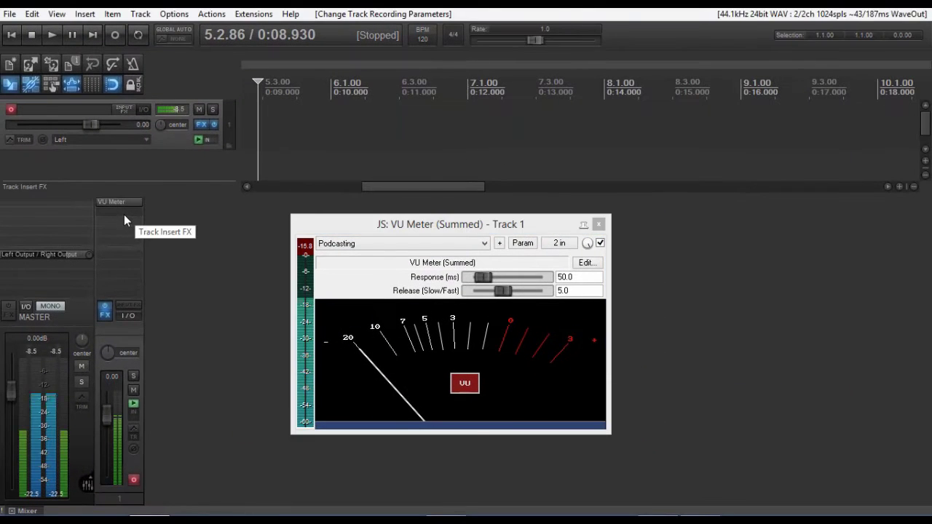
Add JS: Fairly Childish Stereo Compressor/Limiter to track 1, filtering the JS plugins by 'lim'.
{"action": "double_click", "coordinate": [124, 214]}
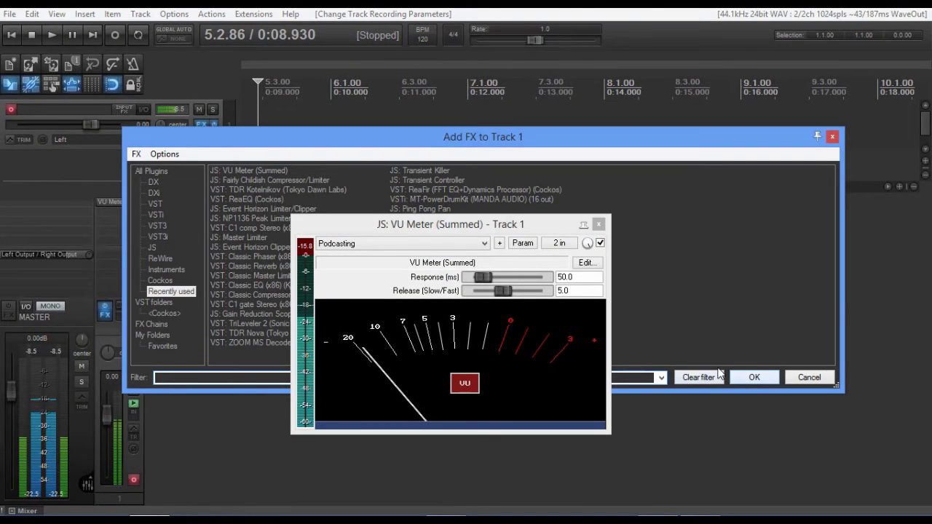
{"action": "left_click", "coordinate": [599, 224]}
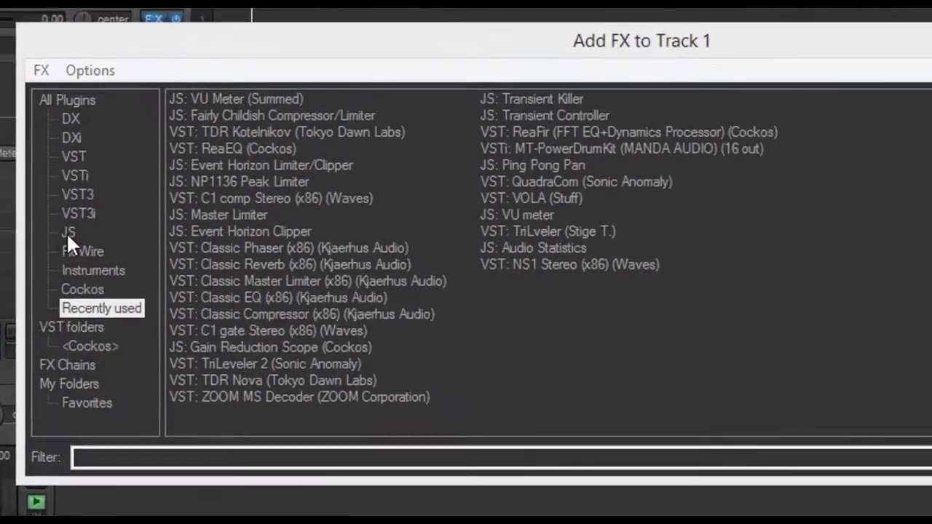
{"action": "left_click", "coordinate": [152, 248]}
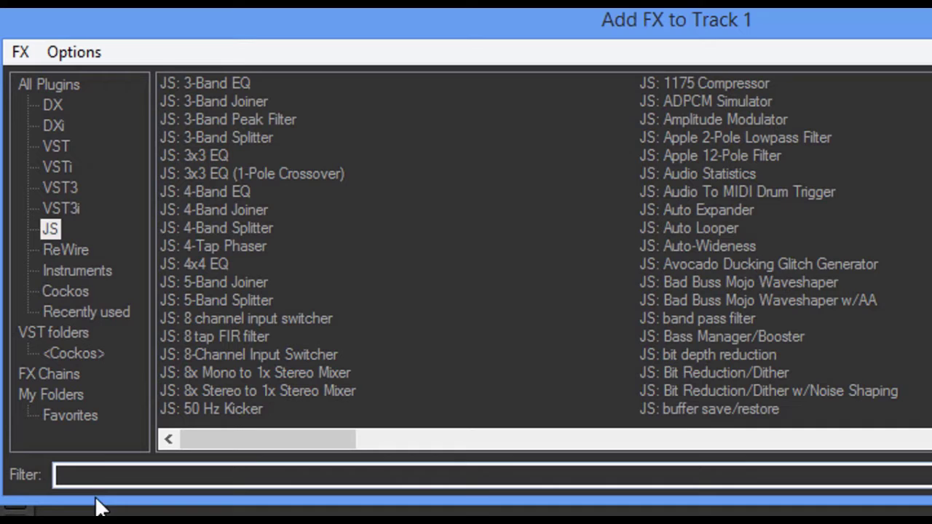
{"action": "left_click", "coordinate": [105, 474]}
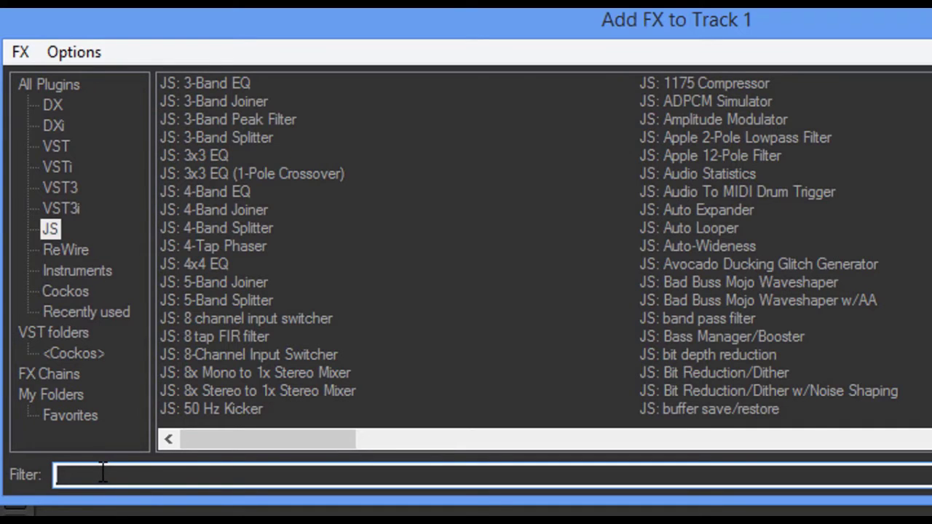
{"action": "type", "text": "lim"}
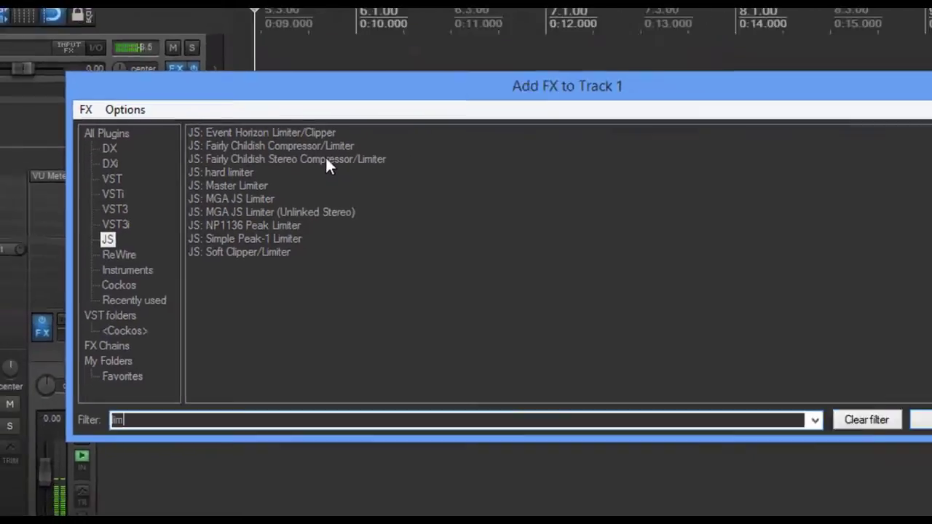
{"action": "double_click", "coordinate": [344, 118]}
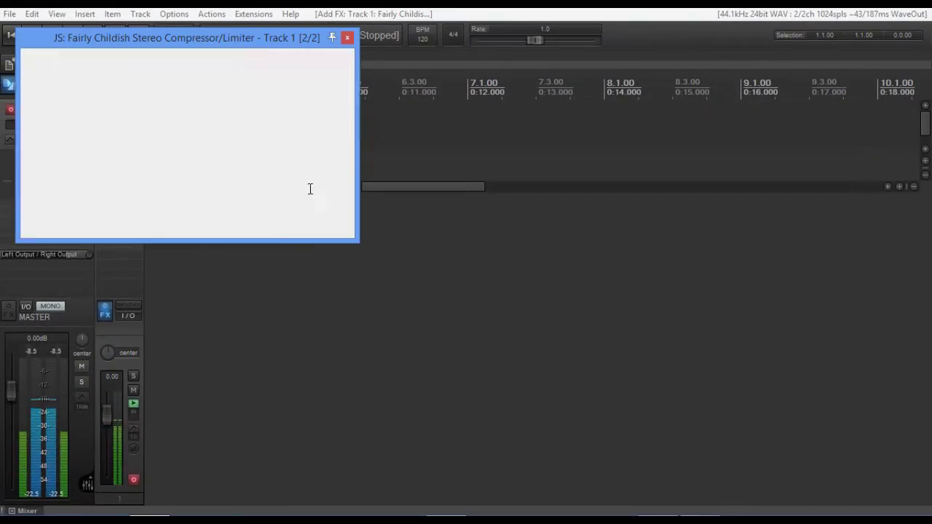
Lower the compressor threshold to about -6.2 dB, then set the L/Lat threshold to exactly -6.0.
{"action": "left_click_drag", "start_coordinate": [202, 39], "coordinate": [351, 189]}
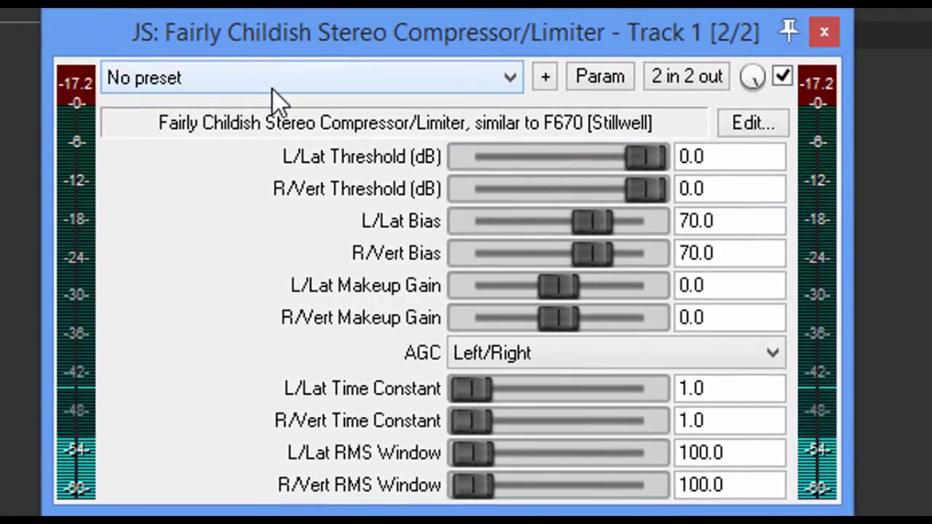
{"action": "left_click", "coordinate": [261, 206]}
{"action": "left_click", "coordinate": [275, 90]}
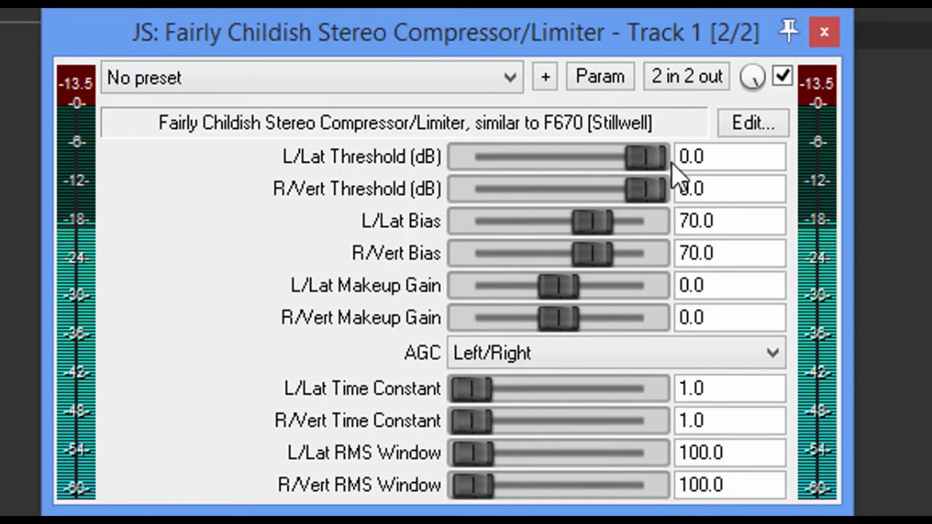
{"action": "left_click_drag", "start_coordinate": [646, 162], "coordinate": [627, 169]}
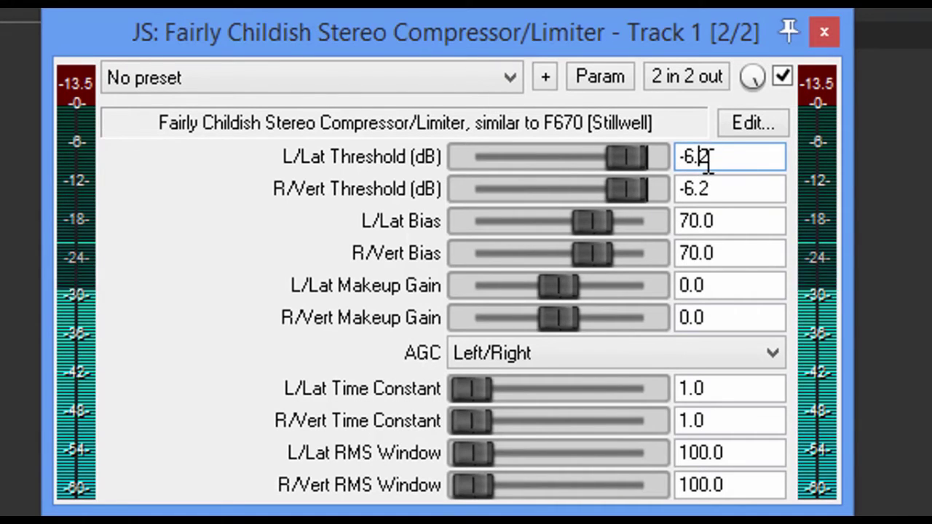
{"action": "left_click_drag", "start_coordinate": [701, 157], "coordinate": [736, 158]}
{"action": "type", "text": "0"}
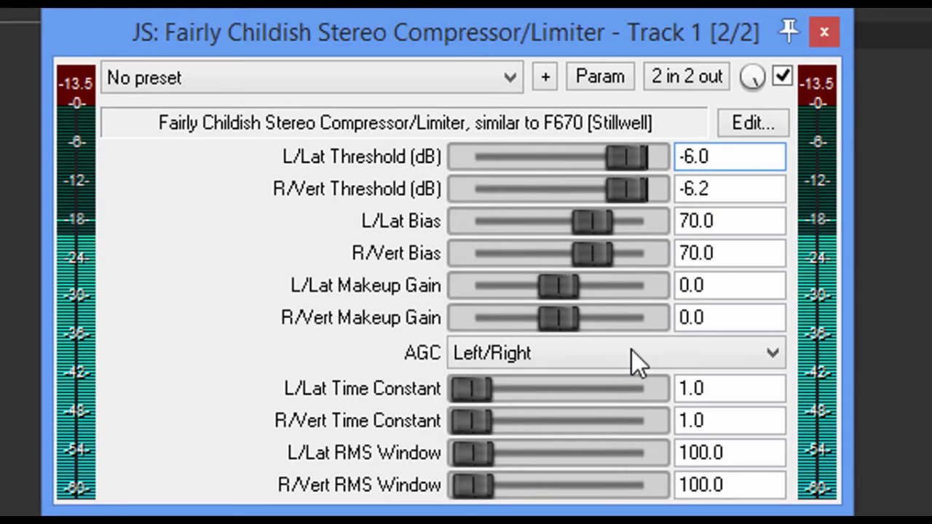
Save the compressor's current settings as a preset named 'Dana'.
{"action": "left_click", "coordinate": [544, 79]}
{"action": "left_click", "coordinate": [605, 123]}
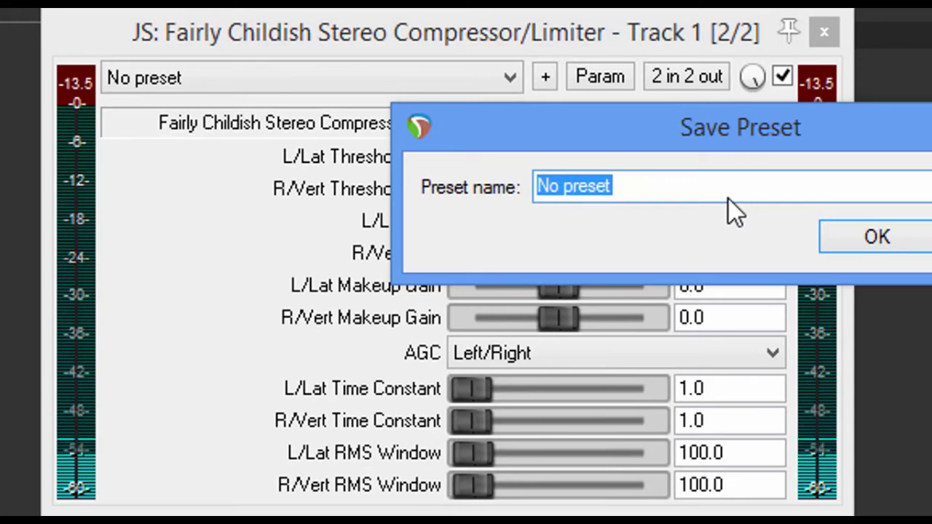
{"action": "type", "text": "Dana"}
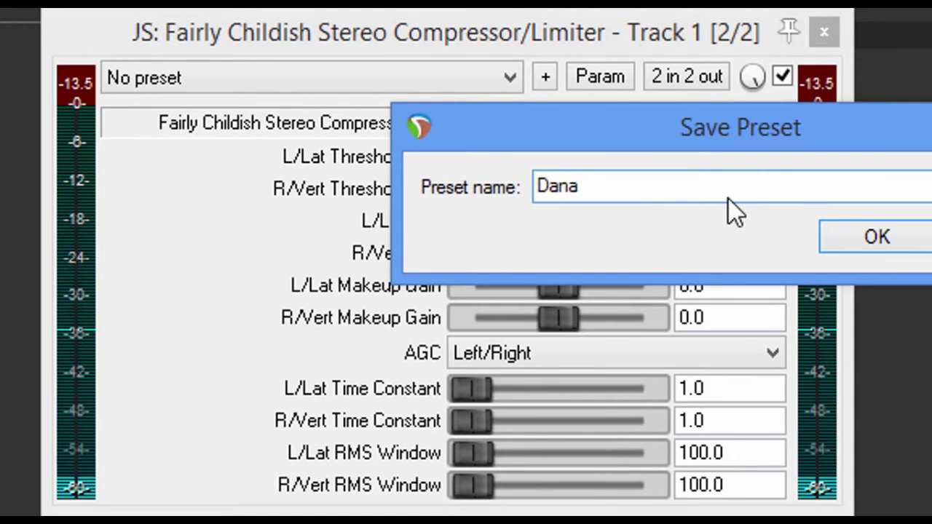
{"action": "left_click", "coordinate": [902, 251]}
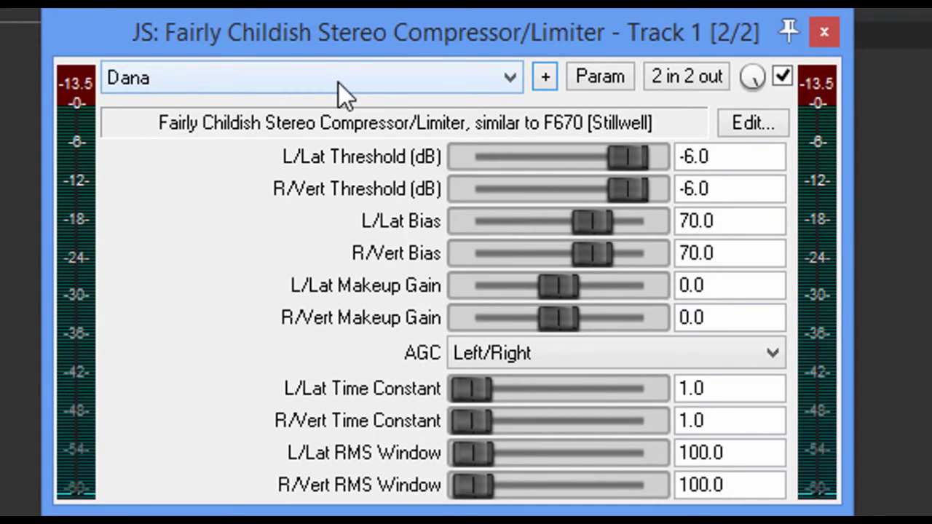
Save Dana as the compressor's default preset and confirm.
{"action": "left_click", "coordinate": [546, 77]}
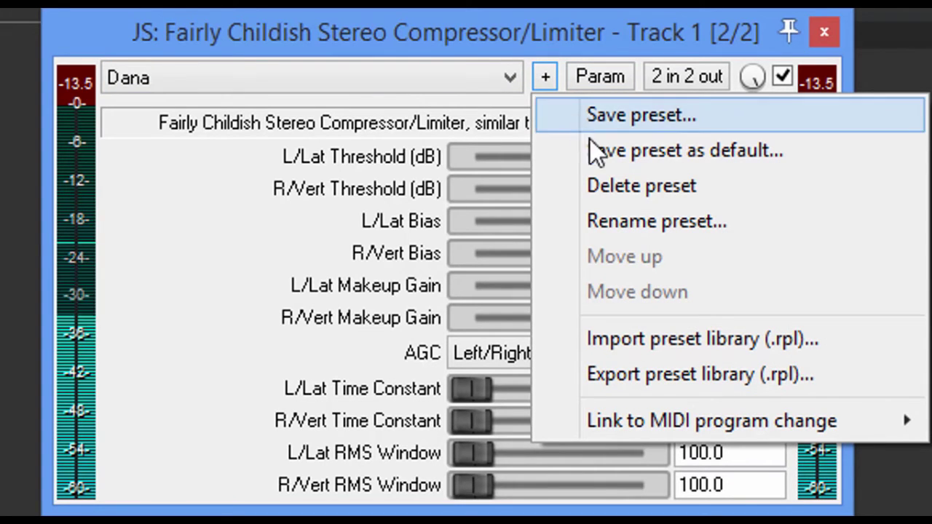
{"action": "left_click", "coordinate": [642, 157]}
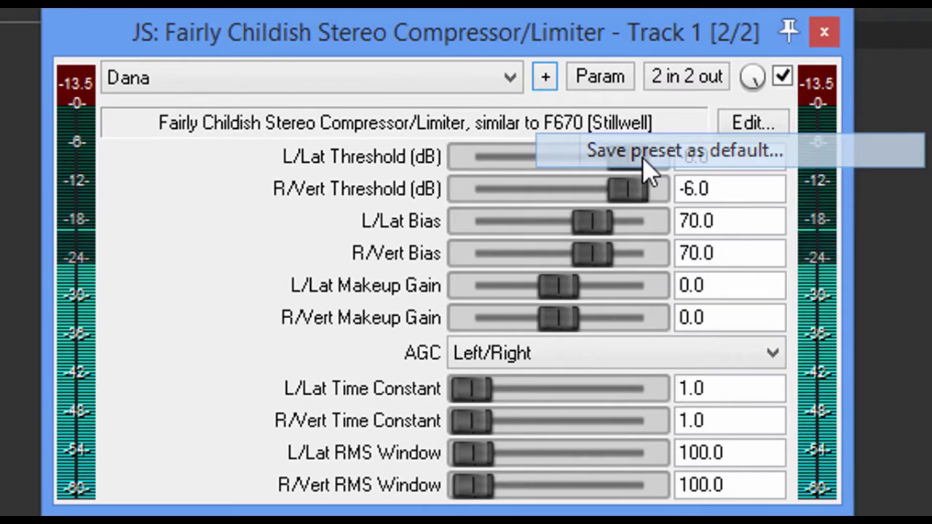
{"action": "left_click", "coordinate": [877, 236]}
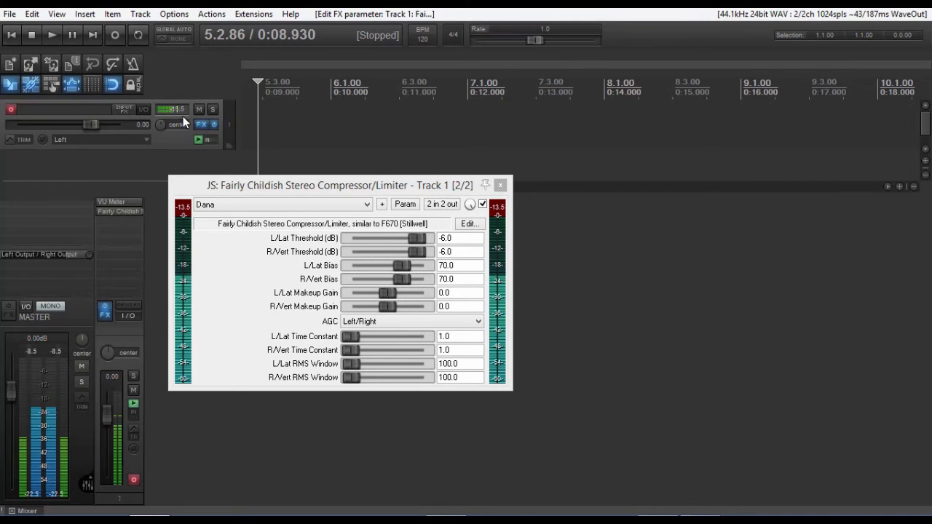
{"action": "left_click", "coordinate": [183, 207]}
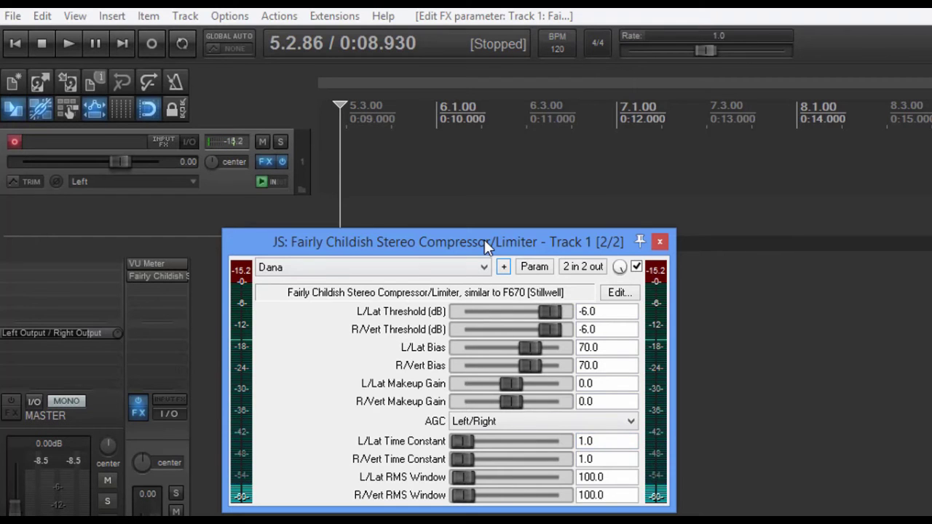
Move the compressor window down and right, clear of the track area.
{"action": "left_click_drag", "start_coordinate": [484, 240], "coordinate": [790, 274]}
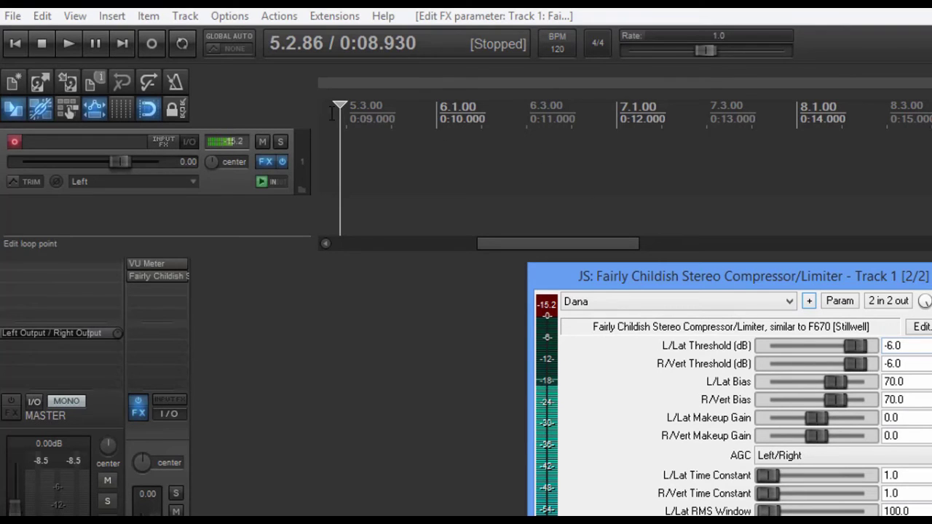
Start recording a take on Track 1 through the Dana compressor.
{"action": "left_click", "coordinate": [152, 44]}
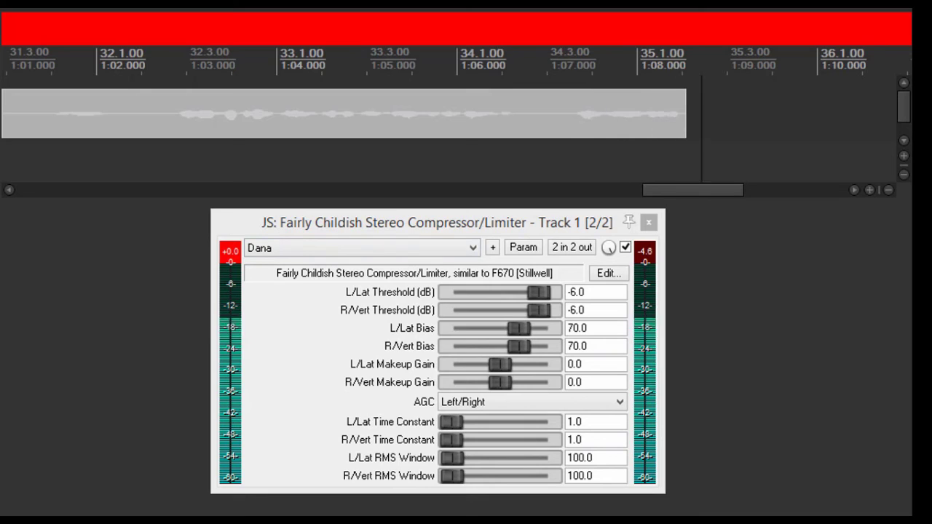
Bypass Track 1's FX with B mid-recording, then refocus the compressor and main windows.
{"action": "key", "text": "b"}
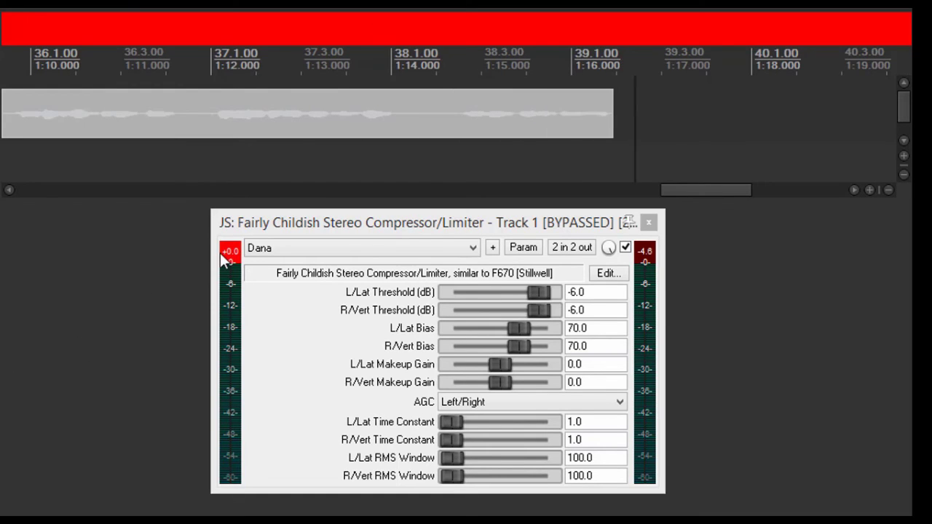
{"action": "left_click", "coordinate": [244, 261]}
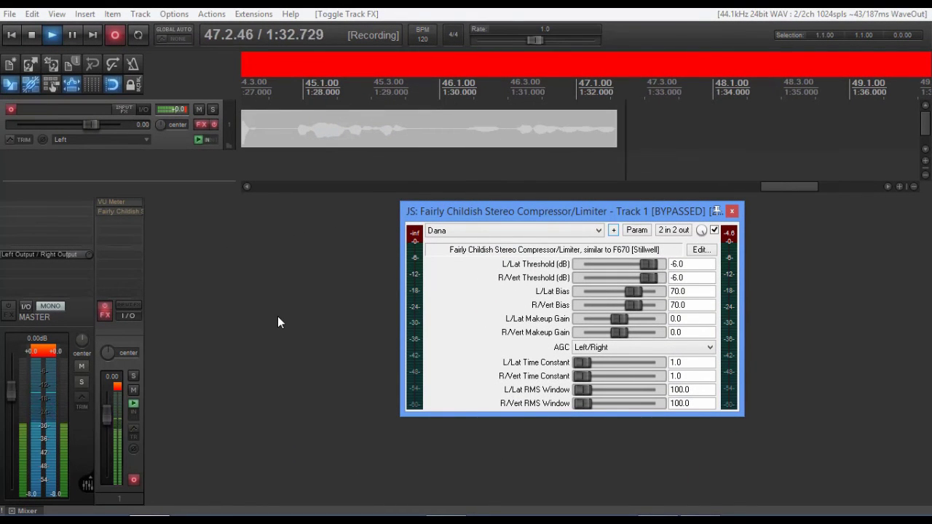
{"action": "left_click", "coordinate": [119, 389]}
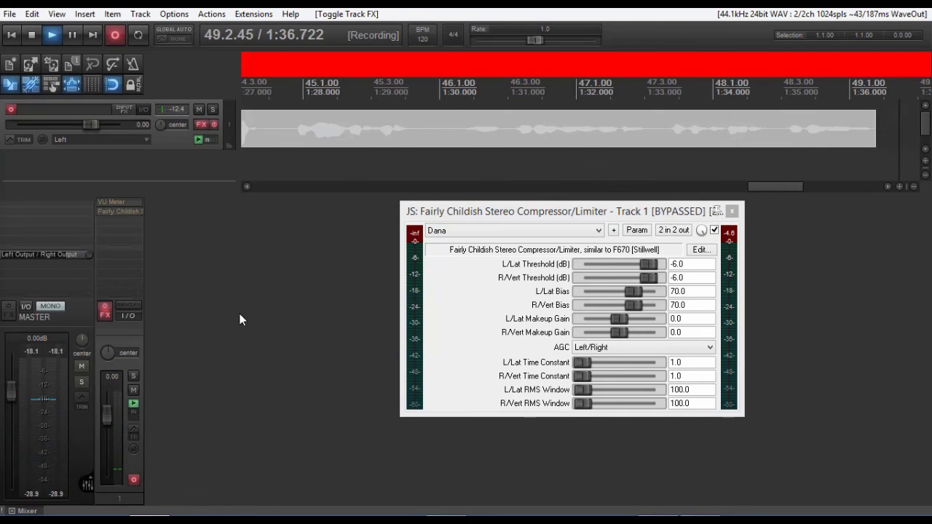
Re-enable Track 1's Dana compressor FX while the take keeps recording past 1:38.
{"action": "left_click", "coordinate": [106, 311]}
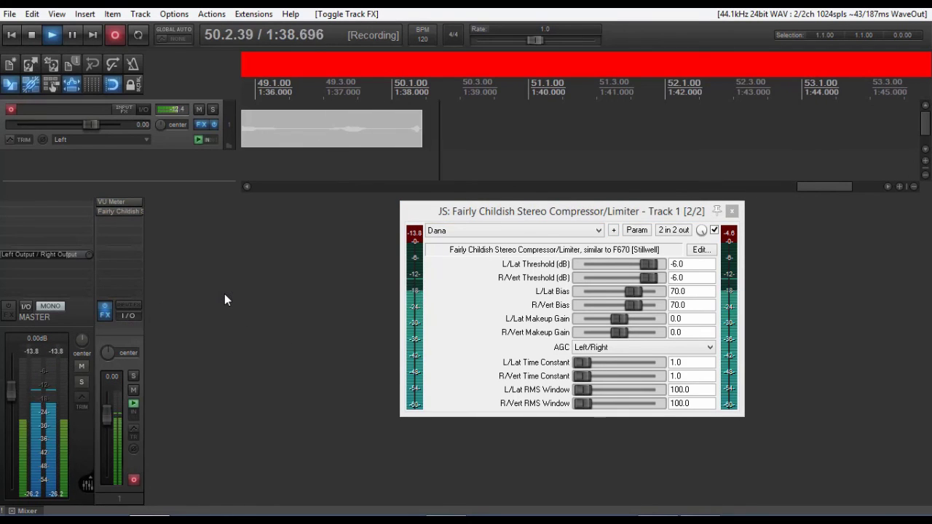